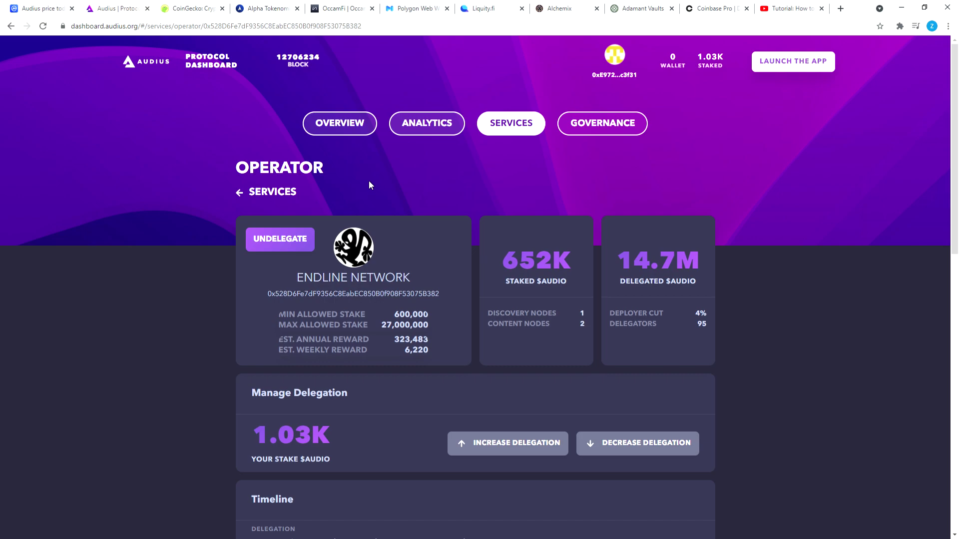
Step: Switch from the ENDLINE NETWORK operator page to the CoinMarketCap Audius price tab
click(43, 8)
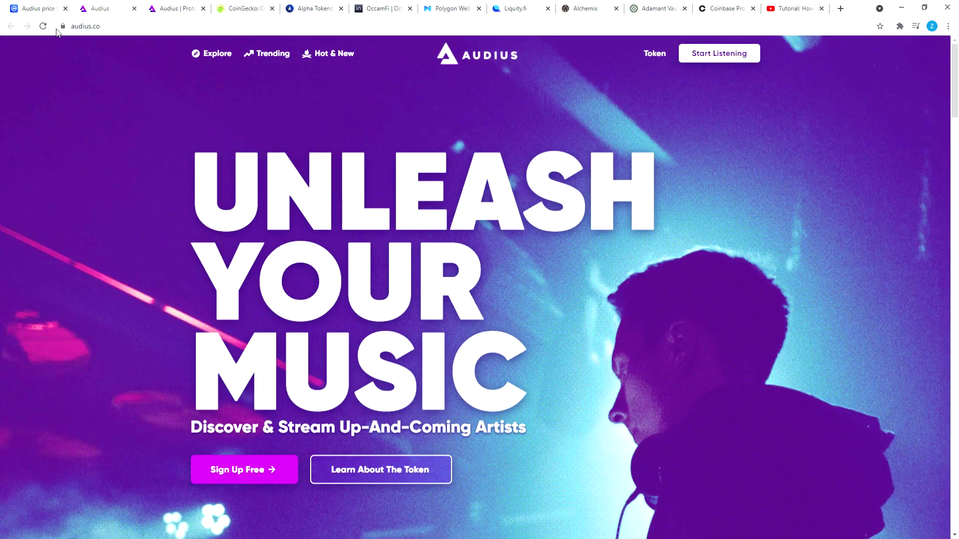
Step: Go to the audius.org token site, close the old dashboard tab, and reopen the Protocol Dashboard
click(659, 58)
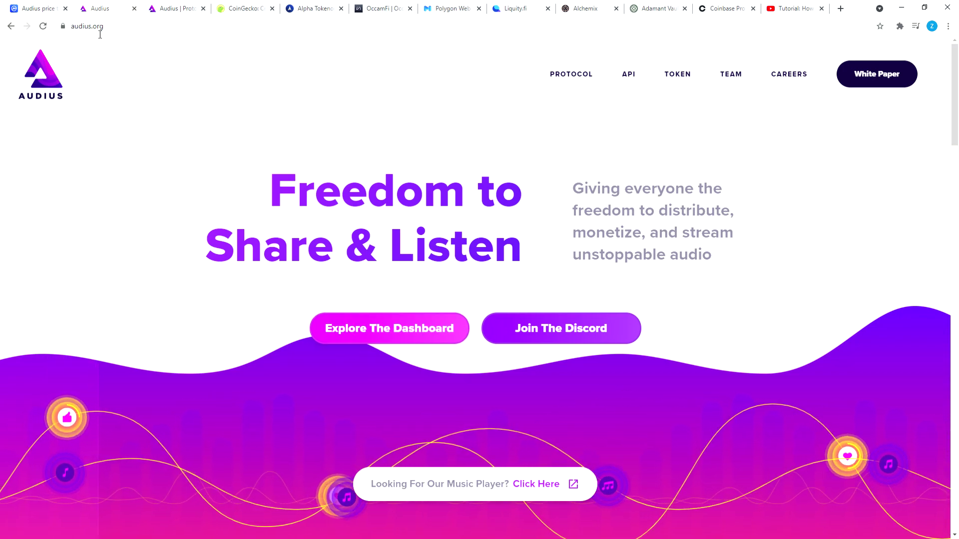
click(202, 8)
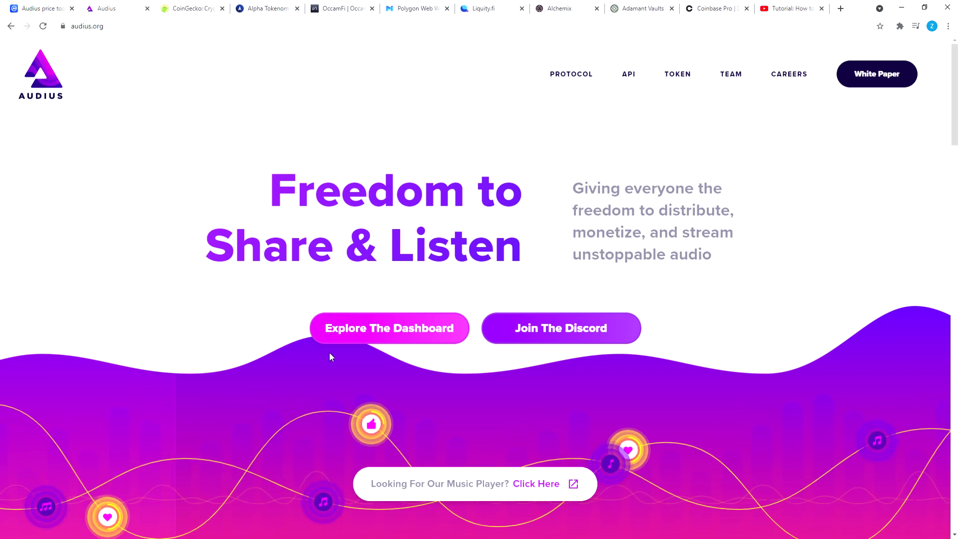
click(370, 331)
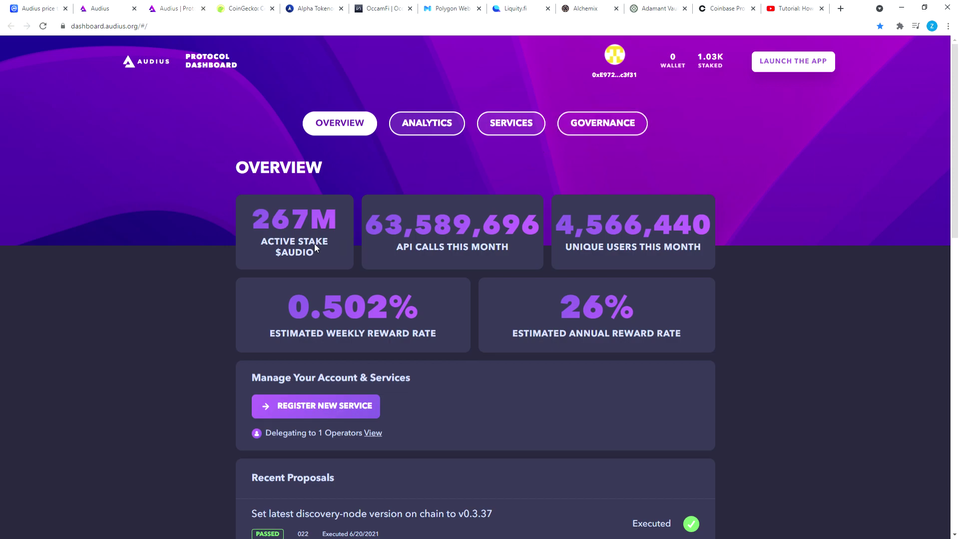
Step: Check the 0.502% weekly and 26% annual reward rates on the 267M active stake
mouse_move(316, 230)
click(520, 126)
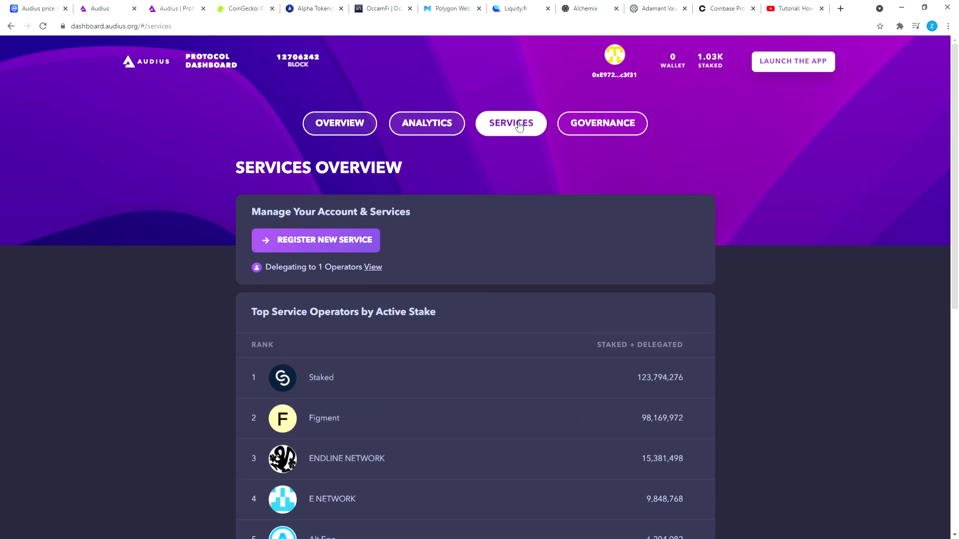
scroll(203, 241, down, 2)
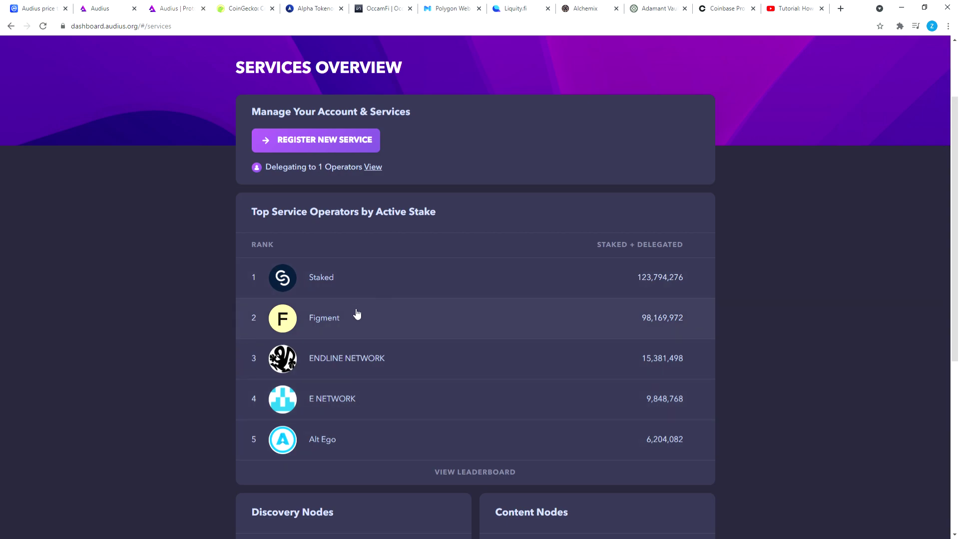
Step: Review the Staked operator's page: 3.78M staked, 120M delegated, 175 delegators
click(338, 278)
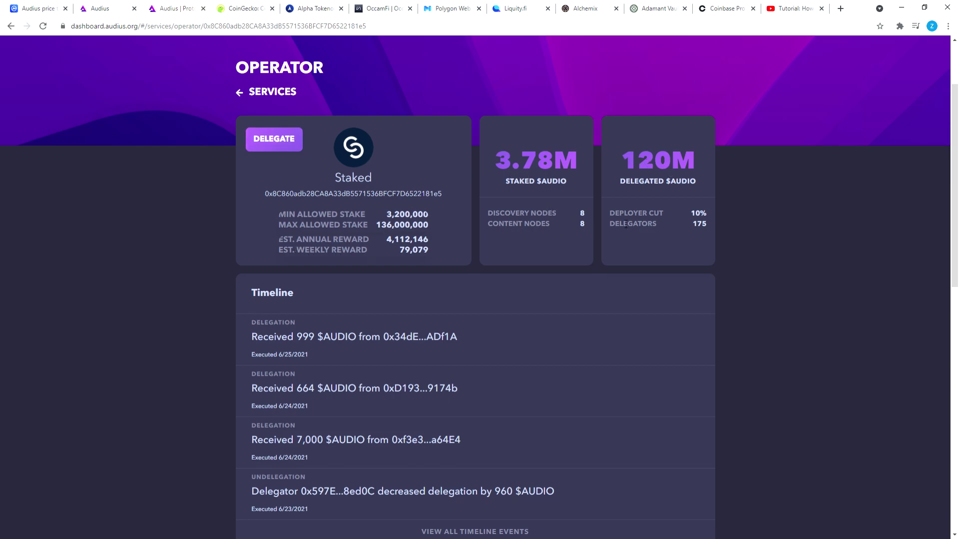
mouse_move(613, 164)
Step: Review Figment's operator stats (3.10M staked, 95M delegated, 7% cut) and return to Services
click(241, 93)
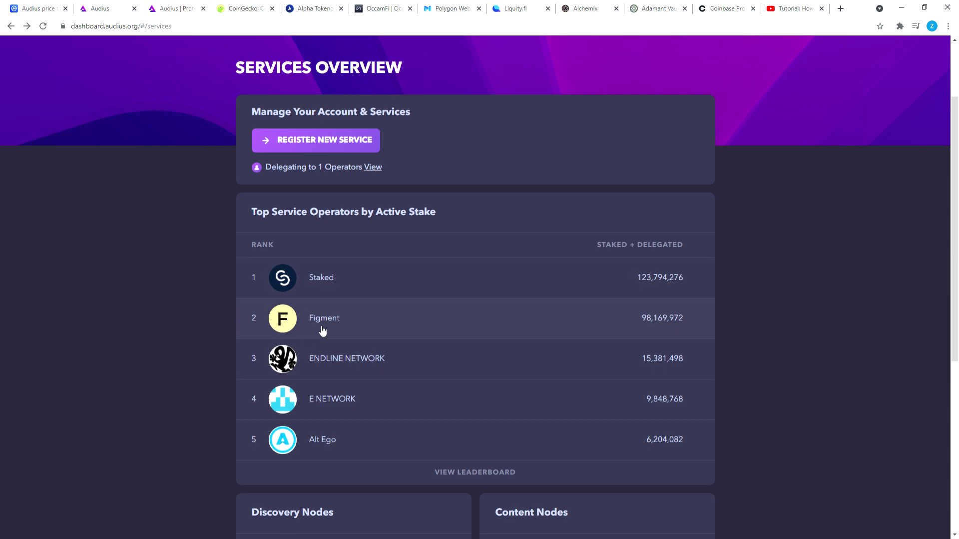
click(323, 330)
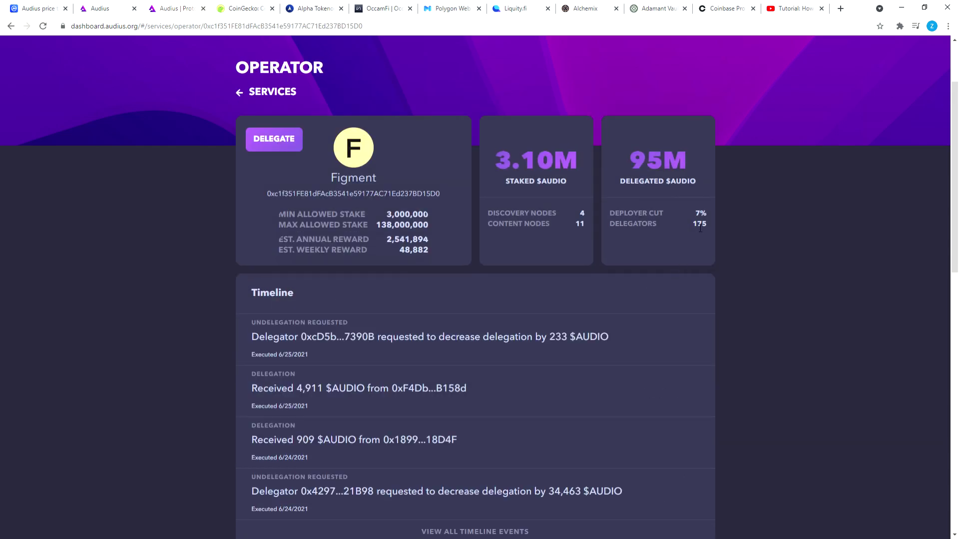
click(240, 92)
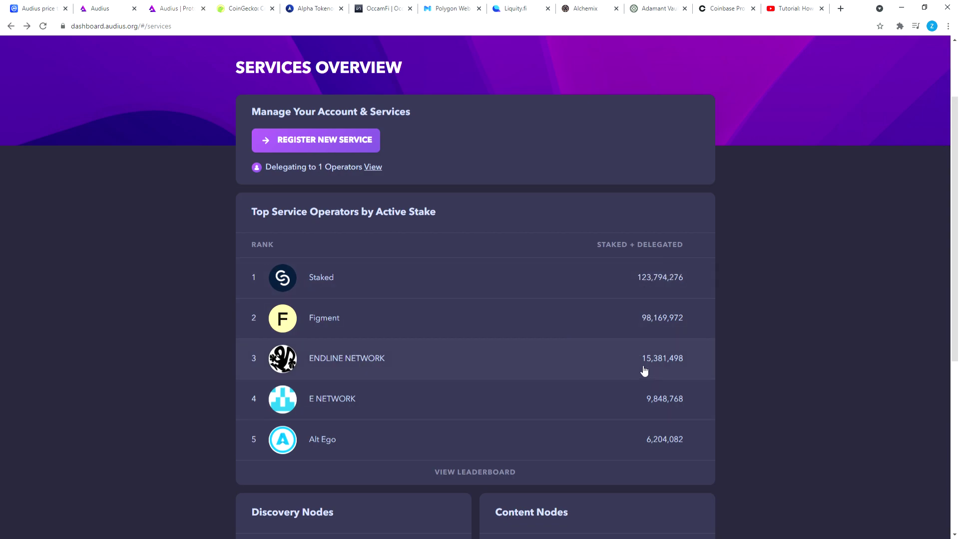
Step: Check ENDLINE NETWORK's page (652K staked, 14.7M delegated), then view CoinMarketCap's $0.6618 Audius price
click(362, 371)
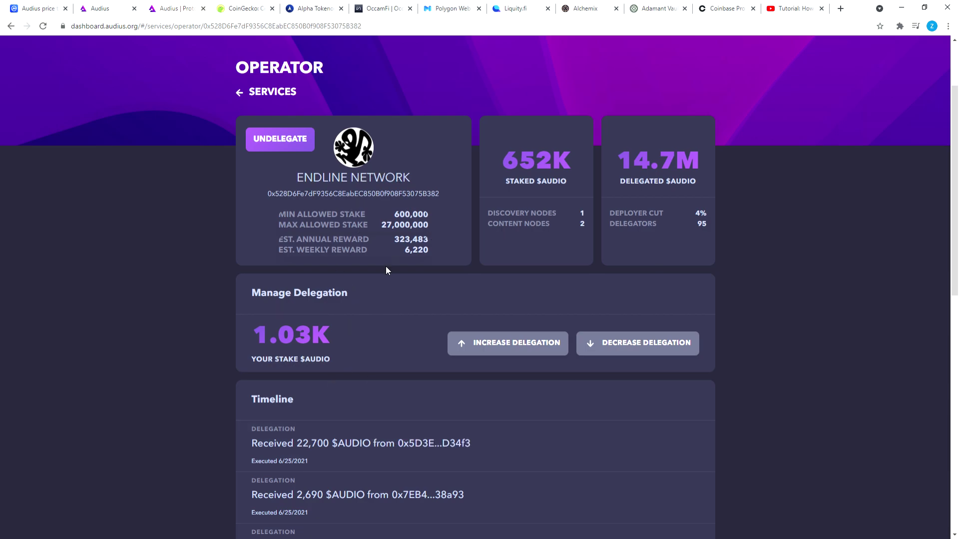
scroll(555, 322, up, 2)
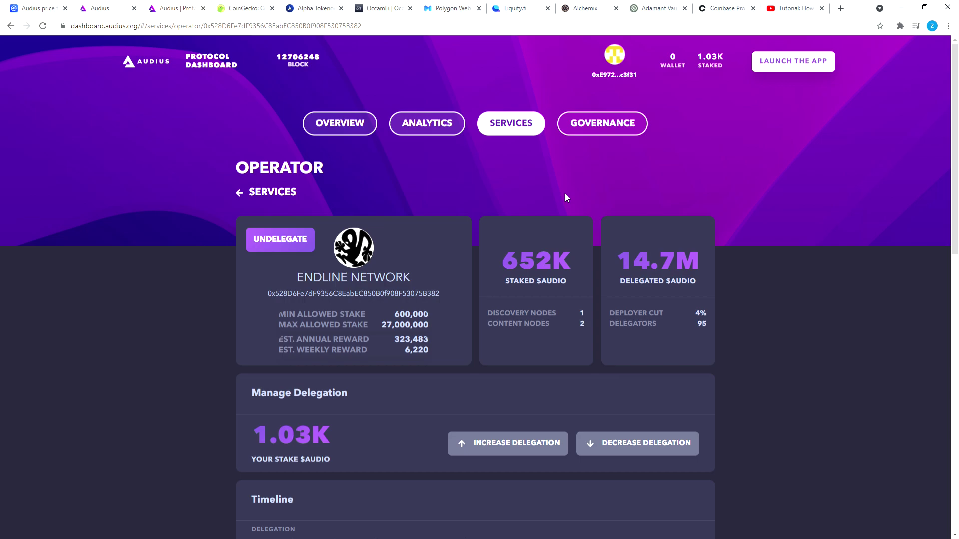
click(32, 6)
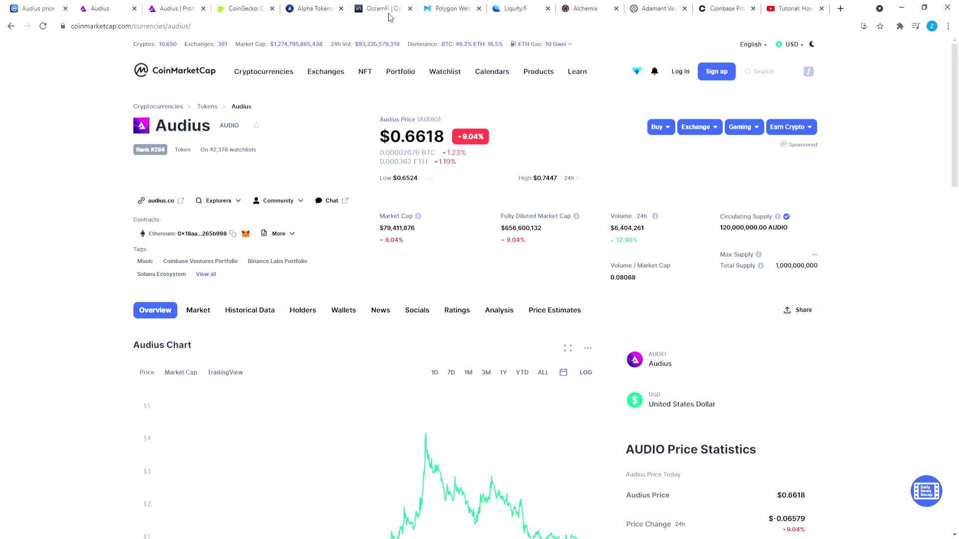
Step: Close the audius.org tab and look again at ENDLINE NETWORK's 1.03K staked figure
click(105, 11)
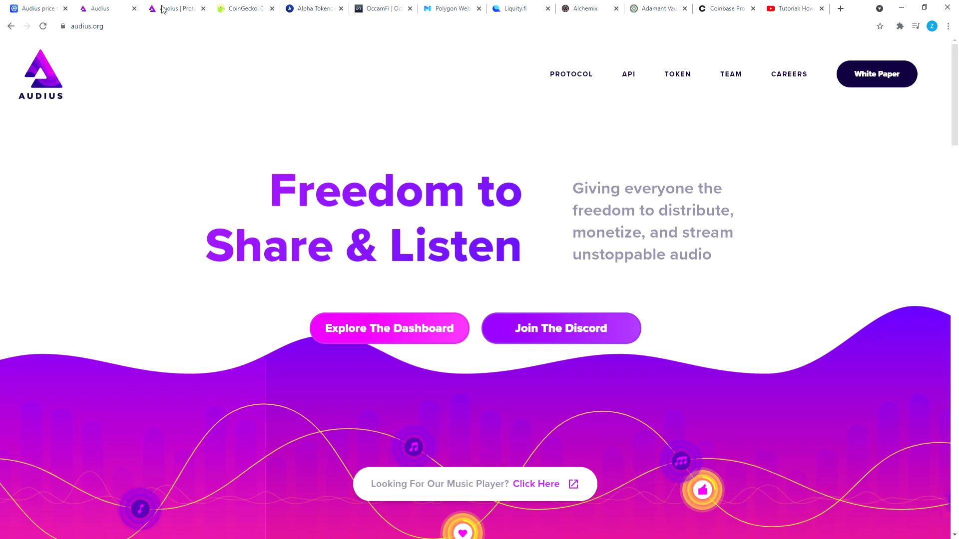
click(134, 9)
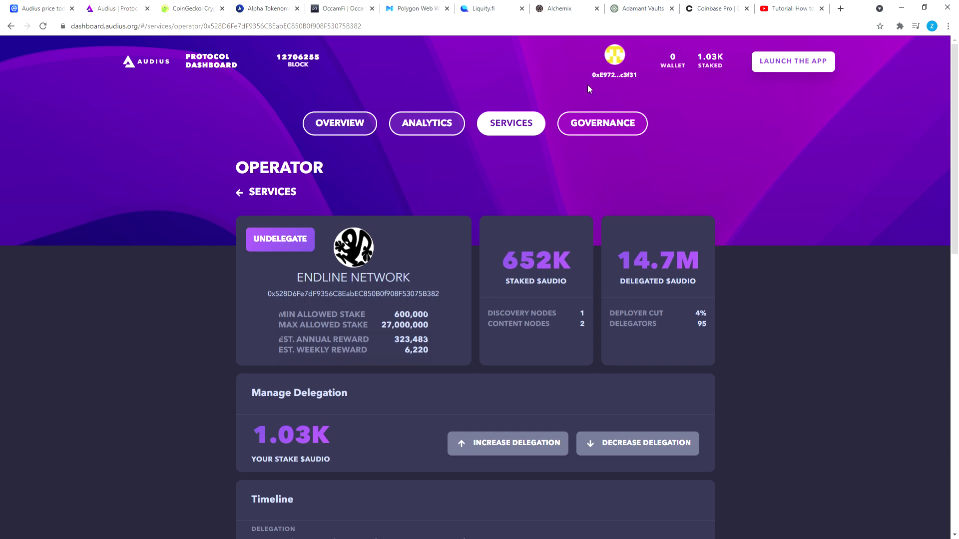
mouse_move(308, 428)
Step: Open E NETWORK's operator page via Services: 203K staked, 9.65M delegated, 5% deployer cut
click(371, 131)
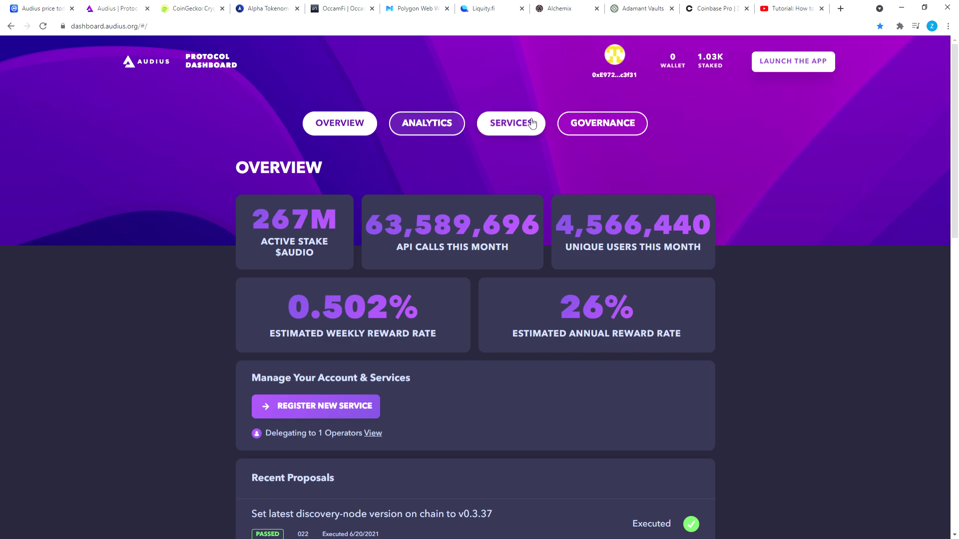
click(532, 123)
scroll(208, 366, down, 2)
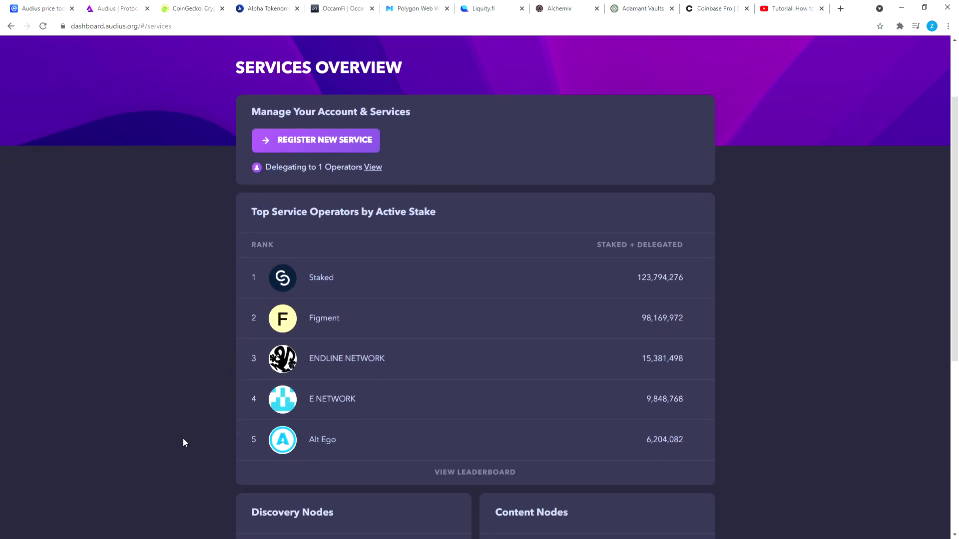
click(320, 407)
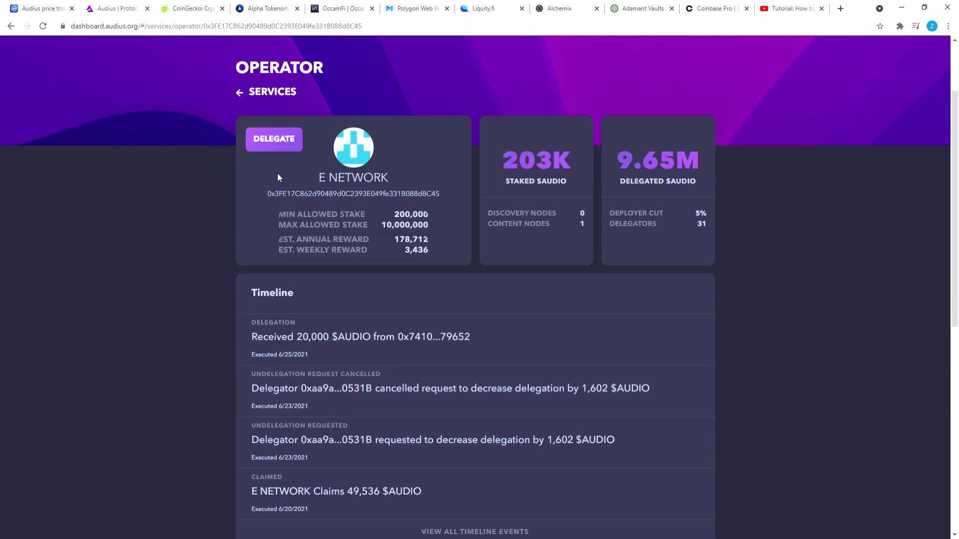
click(272, 144)
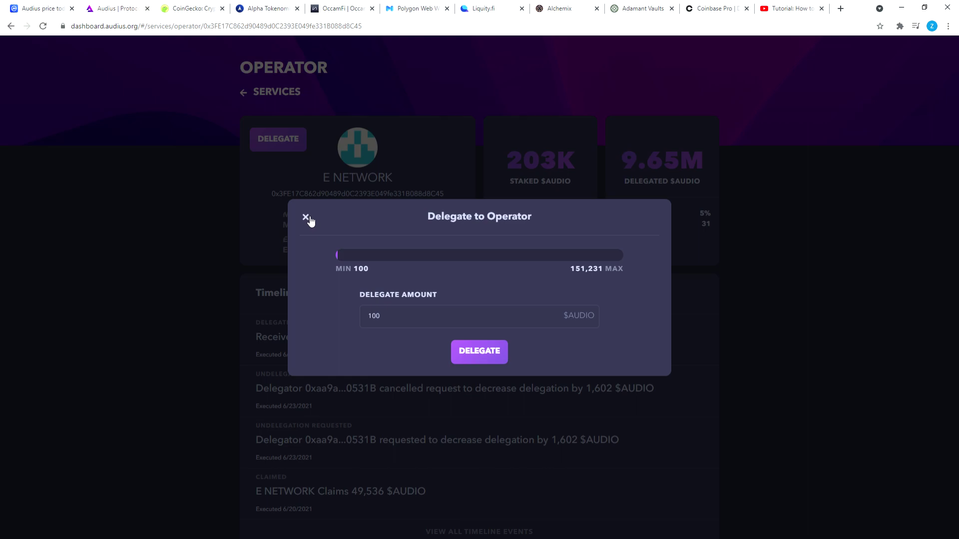
click(307, 218)
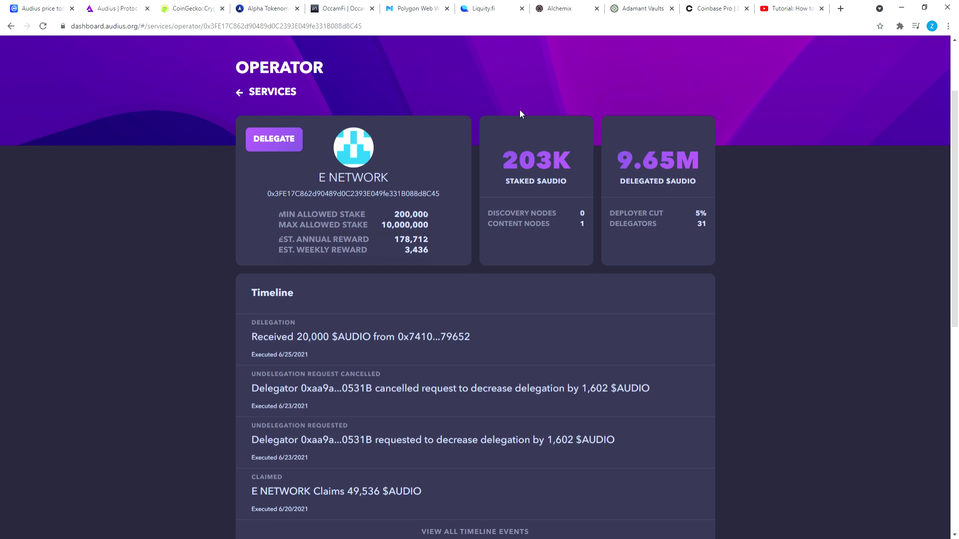
Step: Reopen ENDLINE NETWORK's operator page from Services and scroll down to its recent delegations
scroll(519, 114, up, 2)
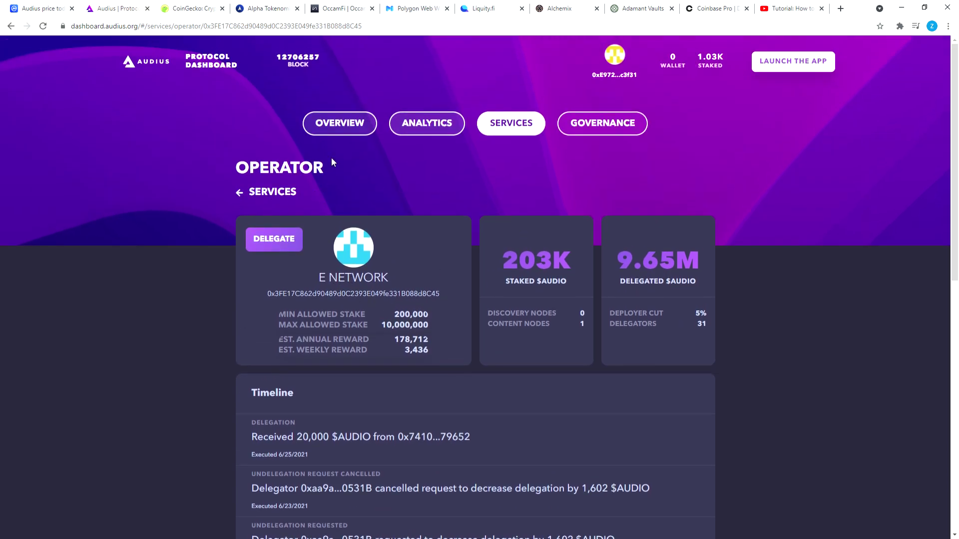
click(337, 126)
click(505, 127)
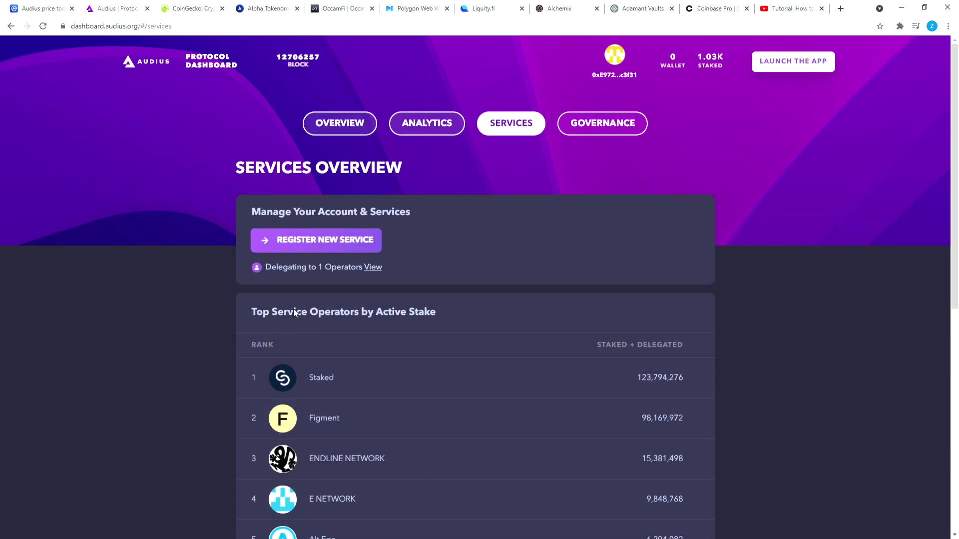
click(367, 461)
scroll(122, 315, down, 1)
scroll(122, 320, down, 1)
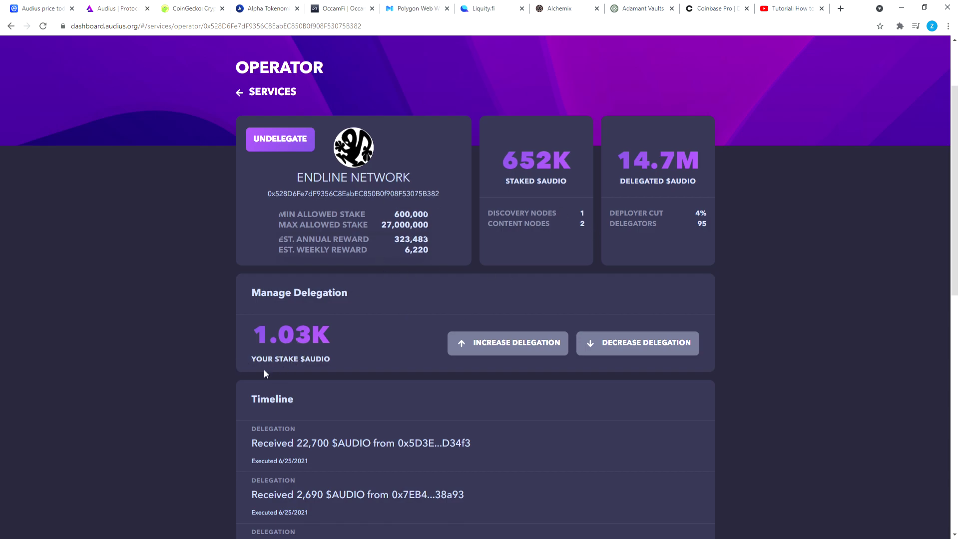
Step: Reveal the exact 1,026.019 $AUDIO staked with ENDLINE NETWORK, then head back toward Services
mouse_move(294, 344)
scroll(230, 300, up, 2)
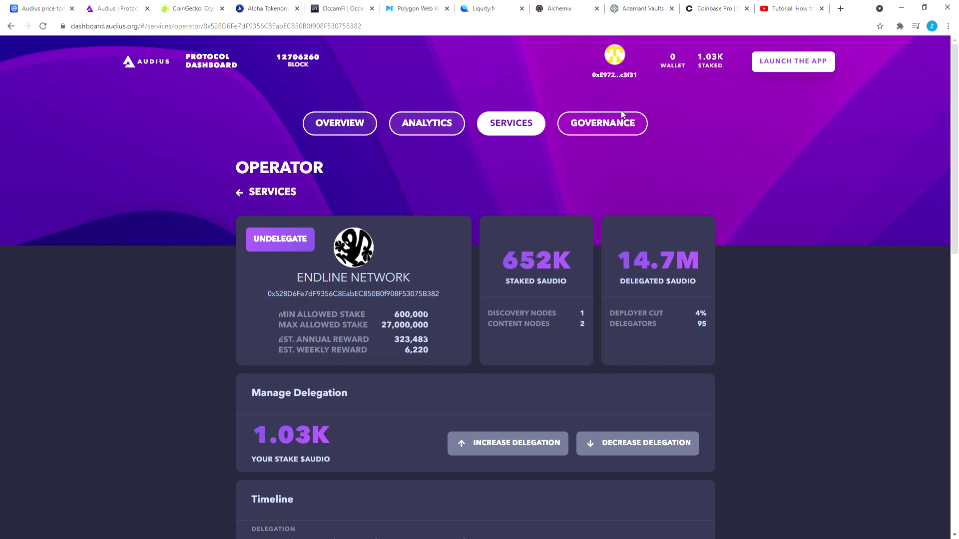
mouse_move(298, 439)
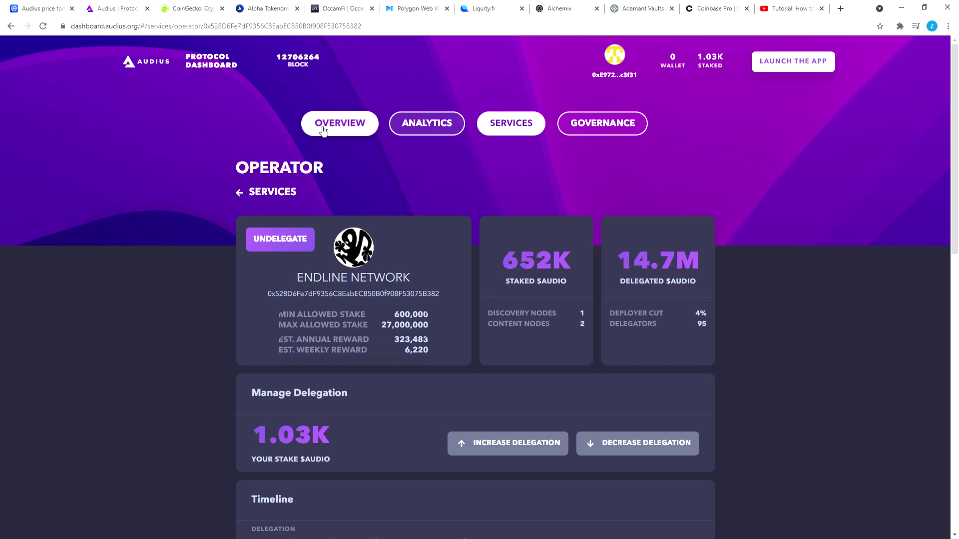
Step: Revisit the ENDLINE NETWORK operator, then return to the Overview showing 267M active stake and 0.502%/26% reward rates
click(259, 198)
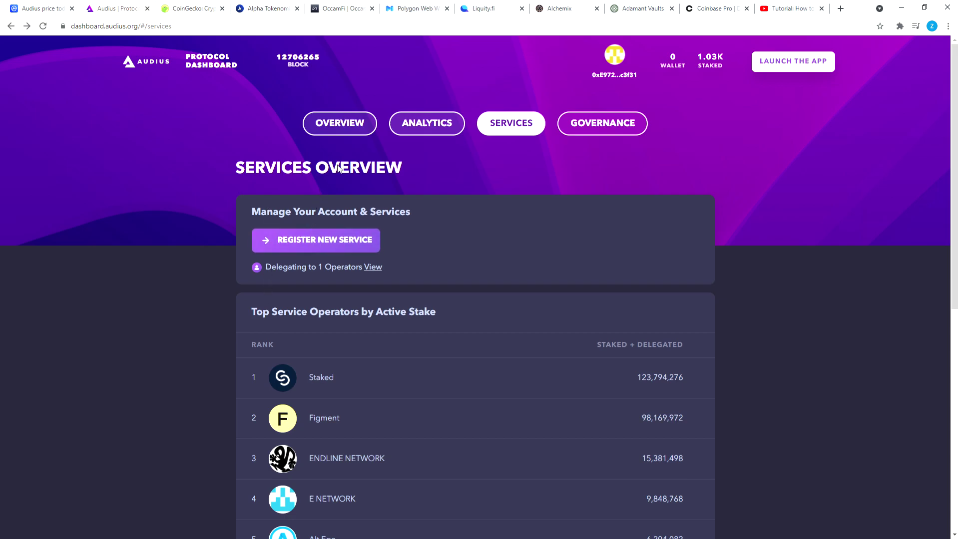
scroll(336, 443, down, 2)
click(359, 347)
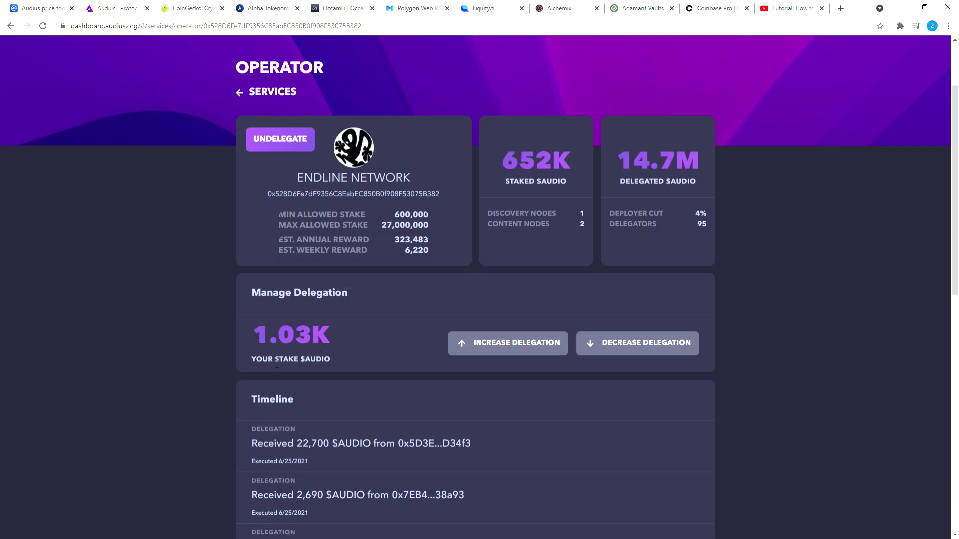
click(247, 95)
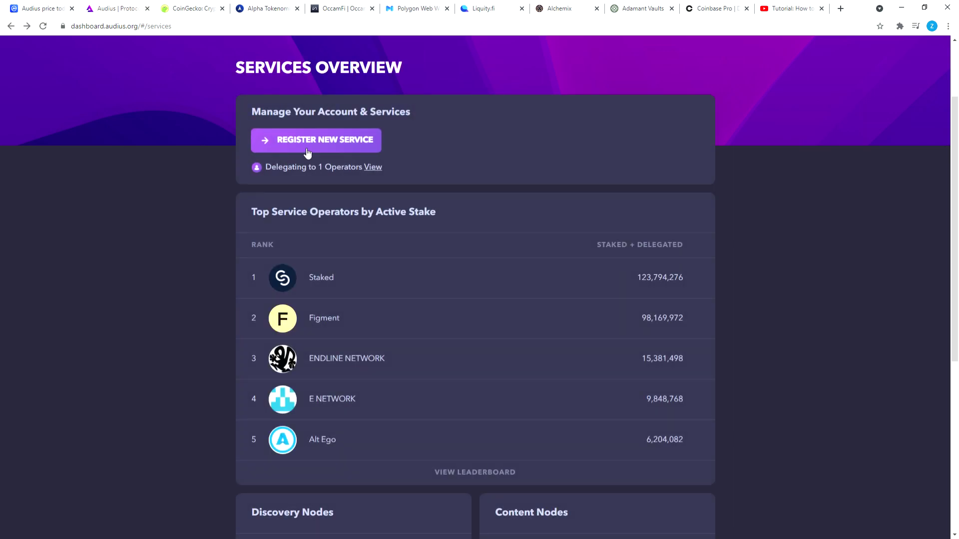
scroll(272, 193, up, 3)
click(354, 114)
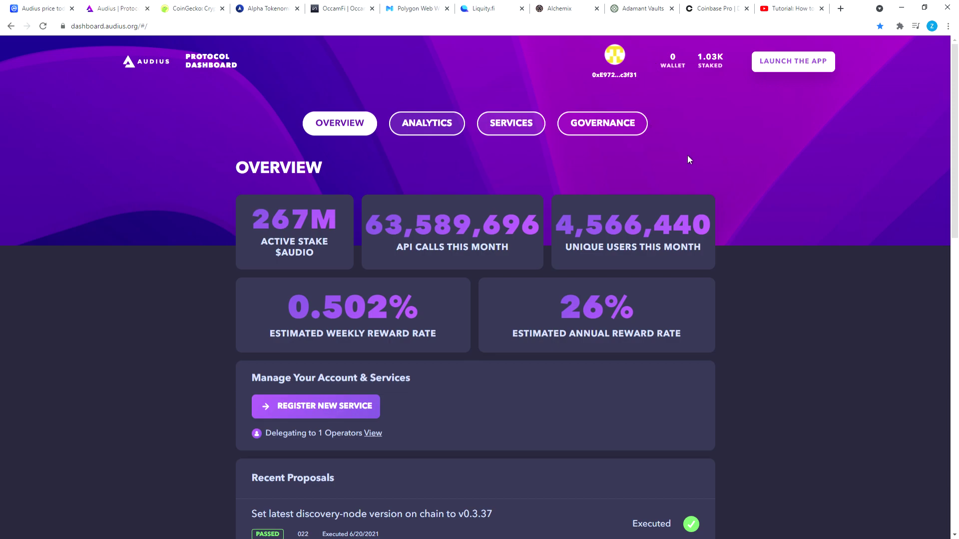
scroll(605, 305, down, 2)
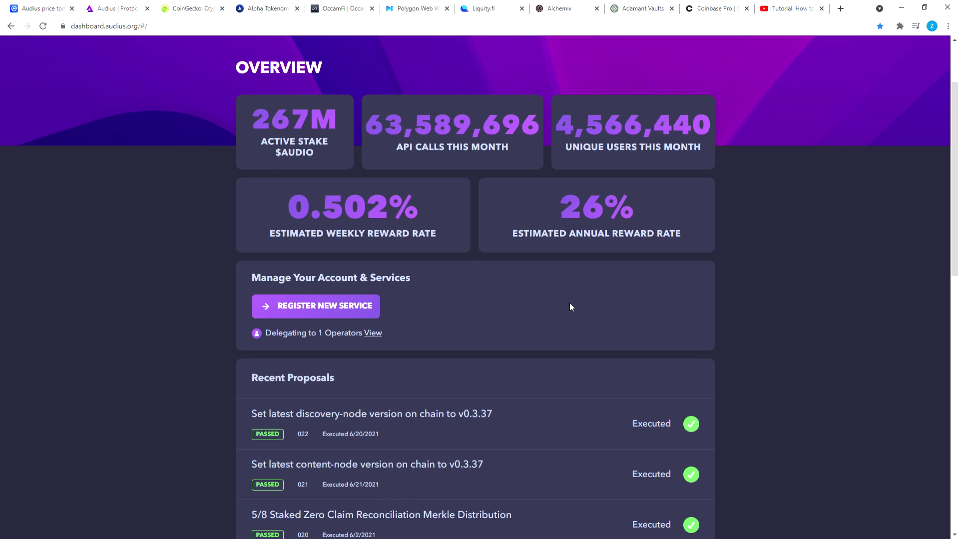
scroll(510, 280, up, 2)
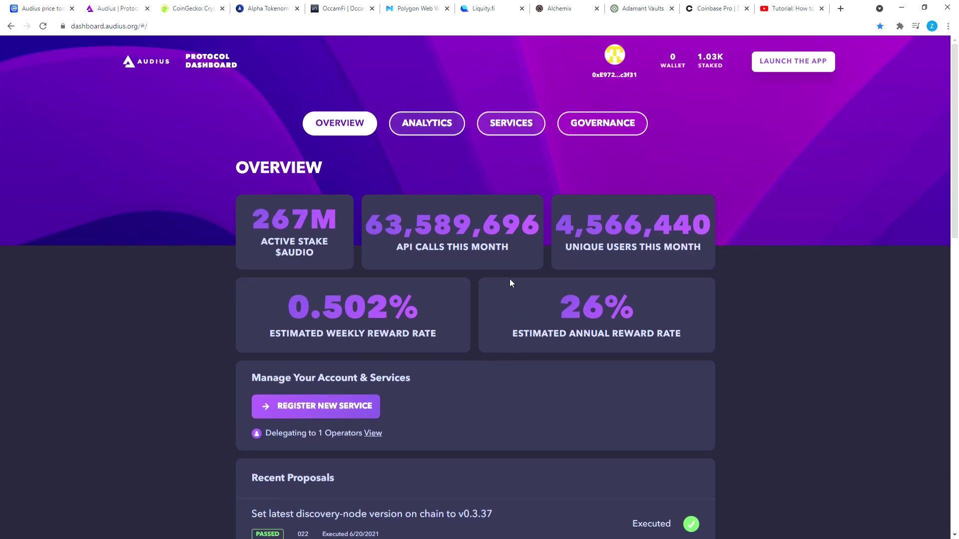